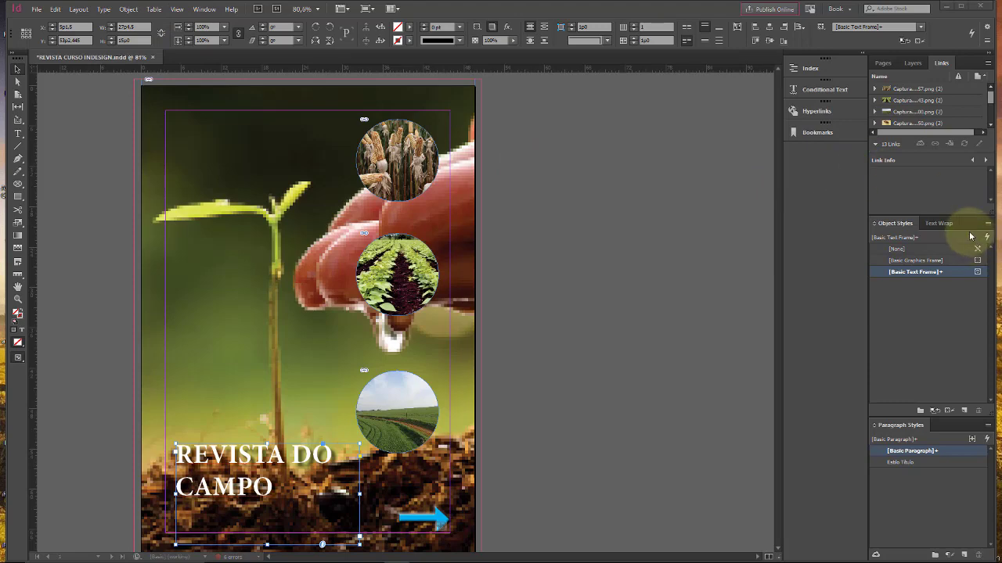
Step: Look through the magazine's cover page and the SUMÁRIO spread on pages 2-3
{"action": "left_click", "coordinate": [882, 66]}
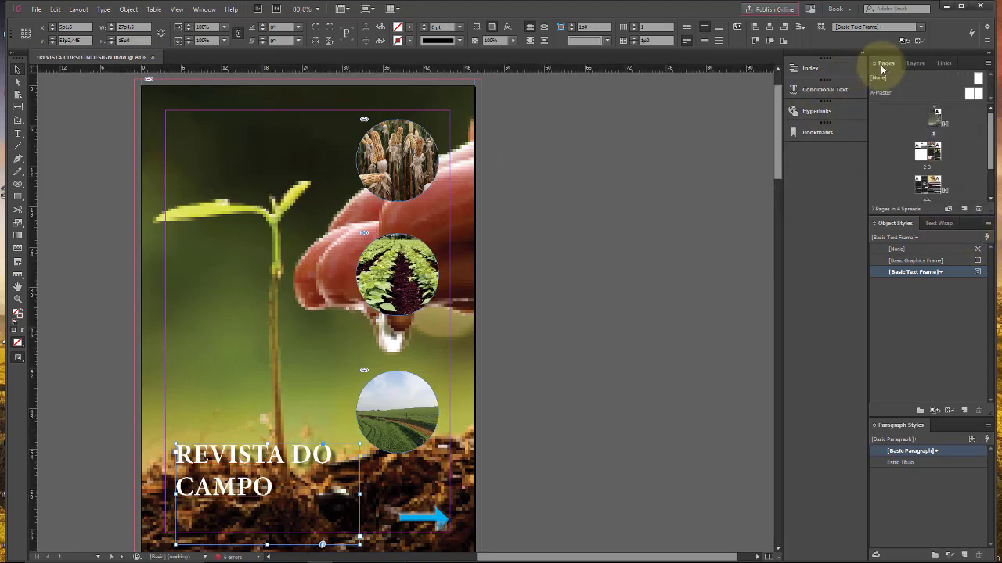
{"action": "double_click", "coordinate": [936, 116]}
{"action": "double_click", "coordinate": [922, 152]}
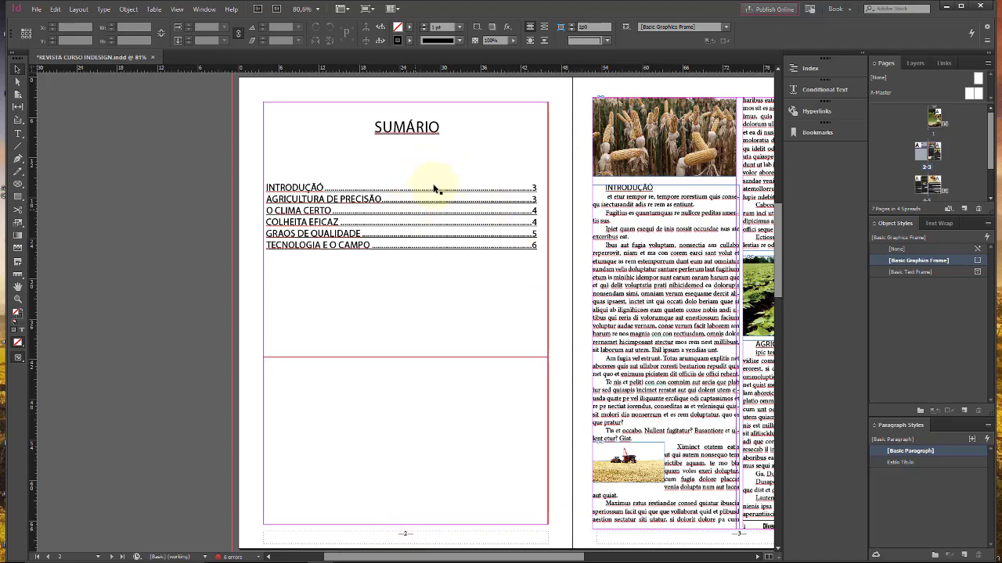
{"action": "left_click_drag", "start_coordinate": [529, 554], "coordinate": [615, 550]}
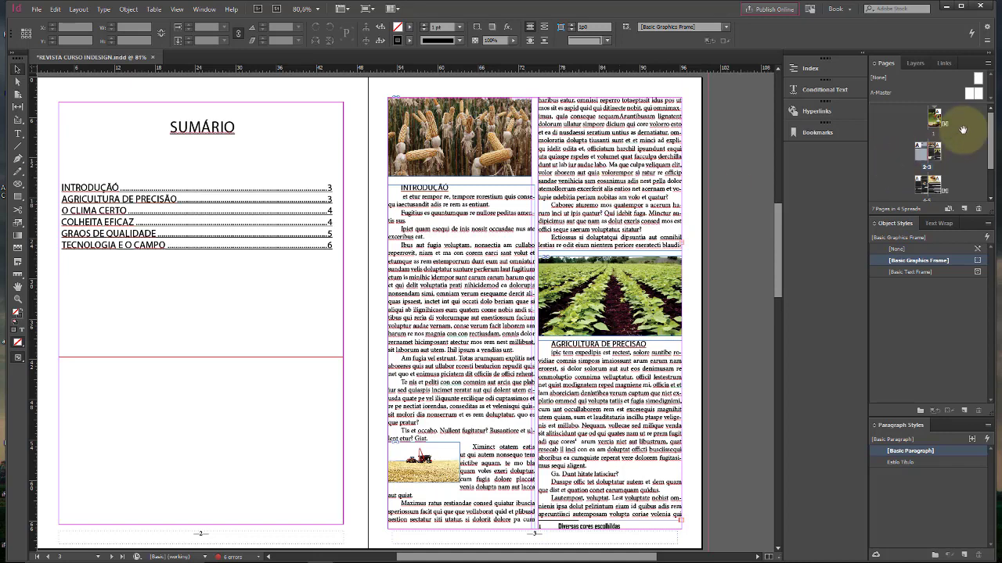
Step: Review the A-Master page, the cover and the SUMÁRIO page in turn
{"action": "double_click", "coordinate": [969, 95]}
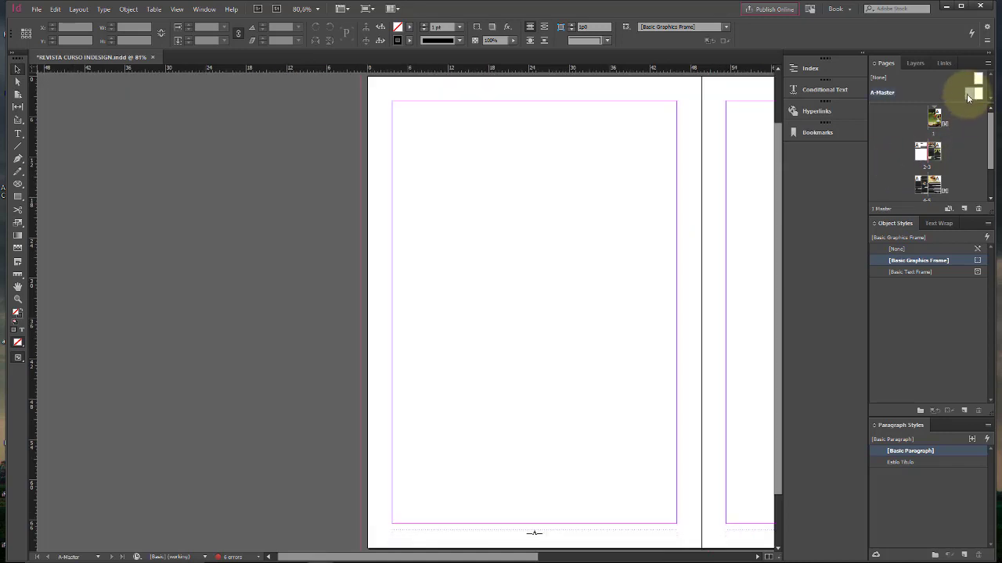
{"action": "double_click", "coordinate": [933, 119]}
{"action": "double_click", "coordinate": [923, 149]}
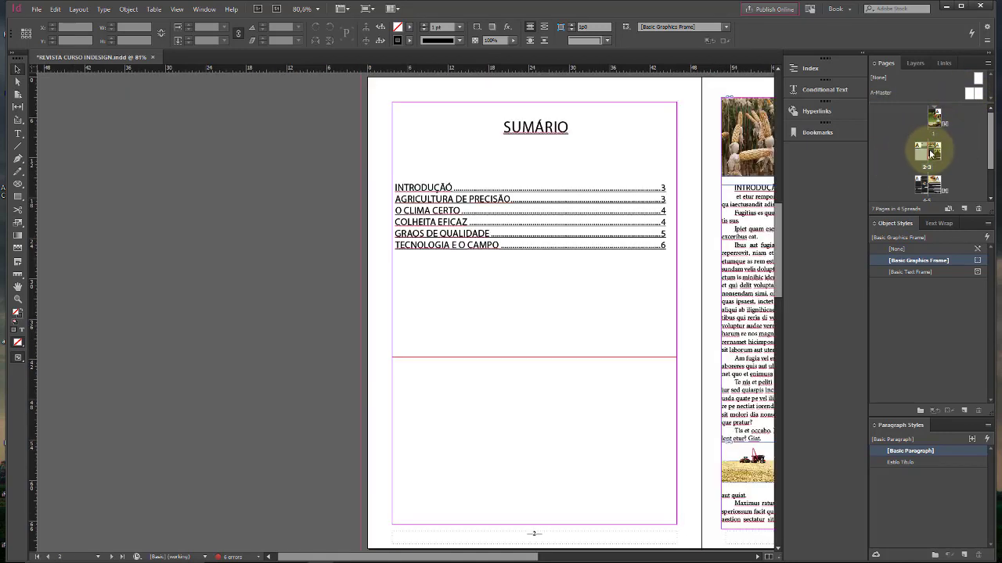
Step: Examine page 4 together with the document's linked images and layers
{"action": "double_click", "coordinate": [922, 188]}
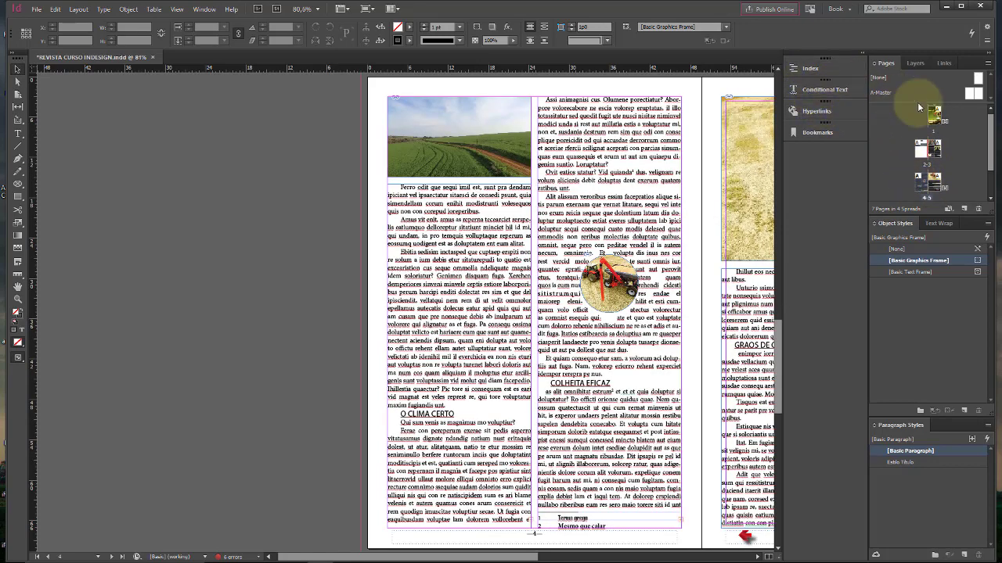
{"action": "left_click", "coordinate": [943, 63]}
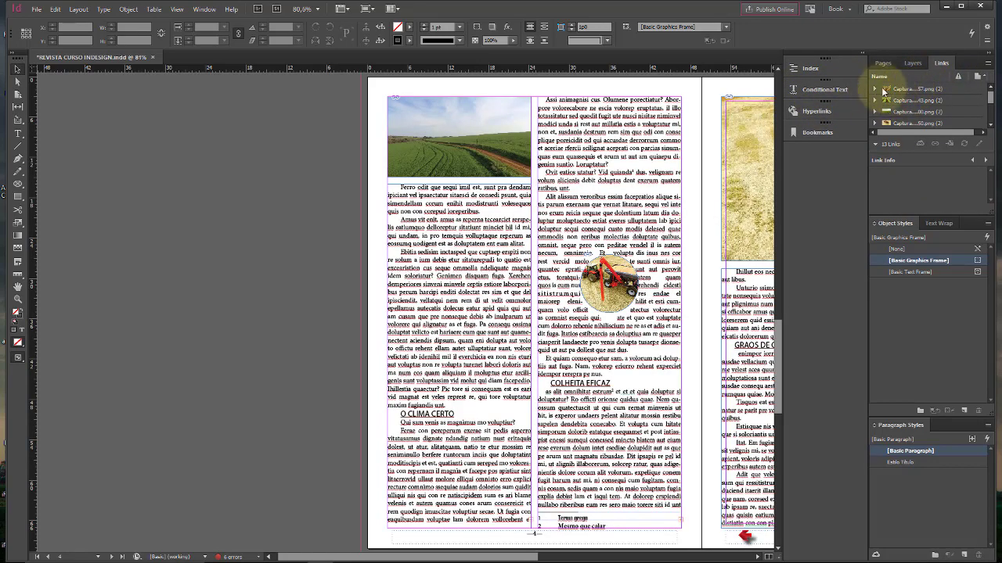
{"action": "left_click", "coordinate": [914, 63]}
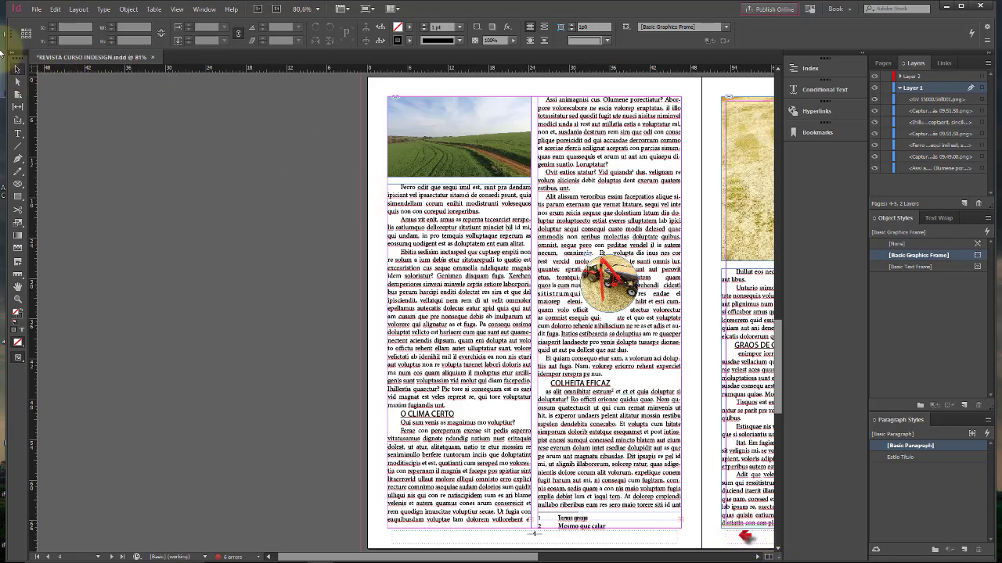
Step: Select the opening paragraphs on page 4 and review the available character and paragraph formatting options
{"action": "left_click", "coordinate": [18, 133]}
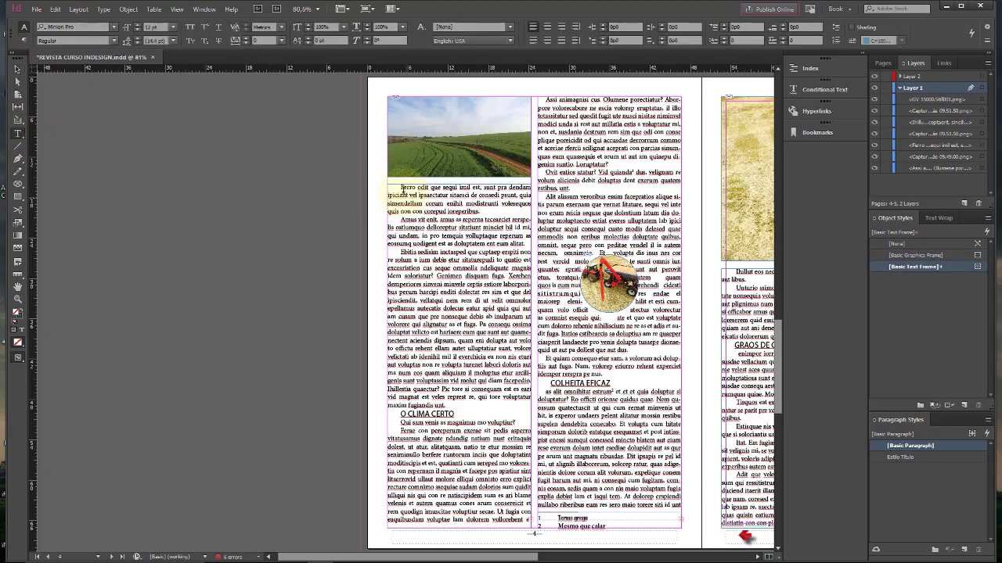
{"action": "left_click_drag", "start_coordinate": [397, 187], "coordinate": [491, 313]}
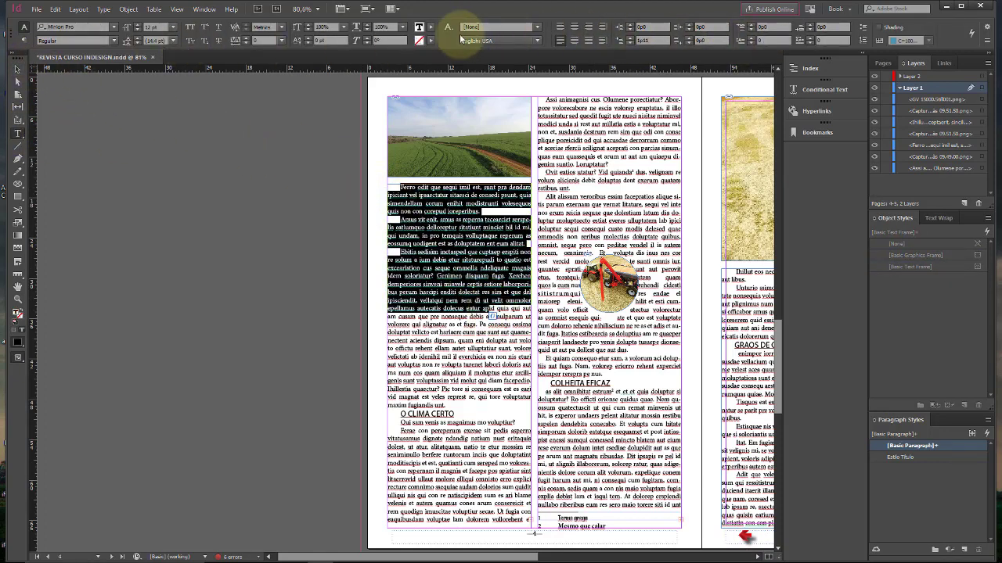
{"action": "left_click", "coordinate": [23, 39]}
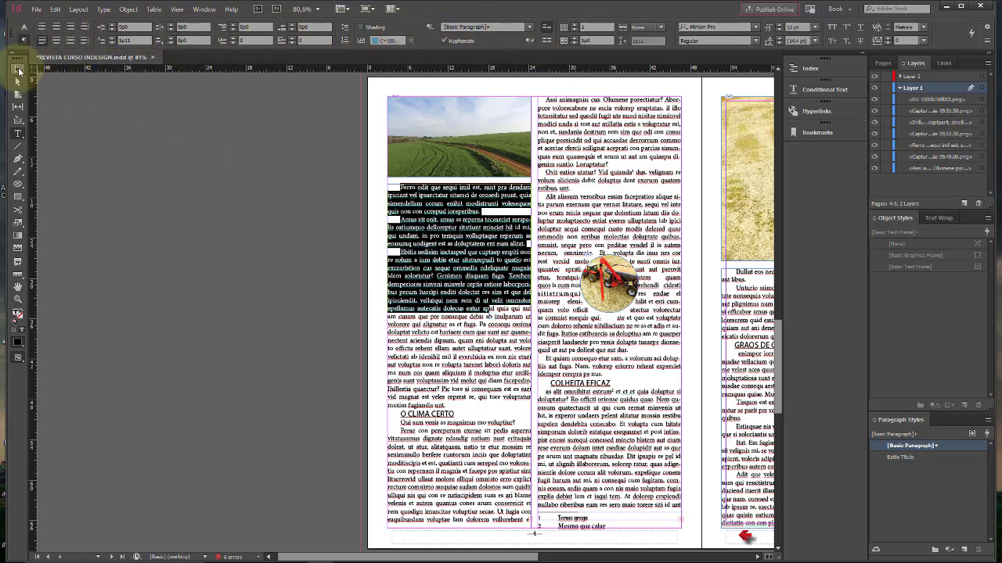
Step: Inspect the corner shape options of page 4's first-column text frame and view the full spread of pages 4-5
{"action": "left_click", "coordinate": [19, 70]}
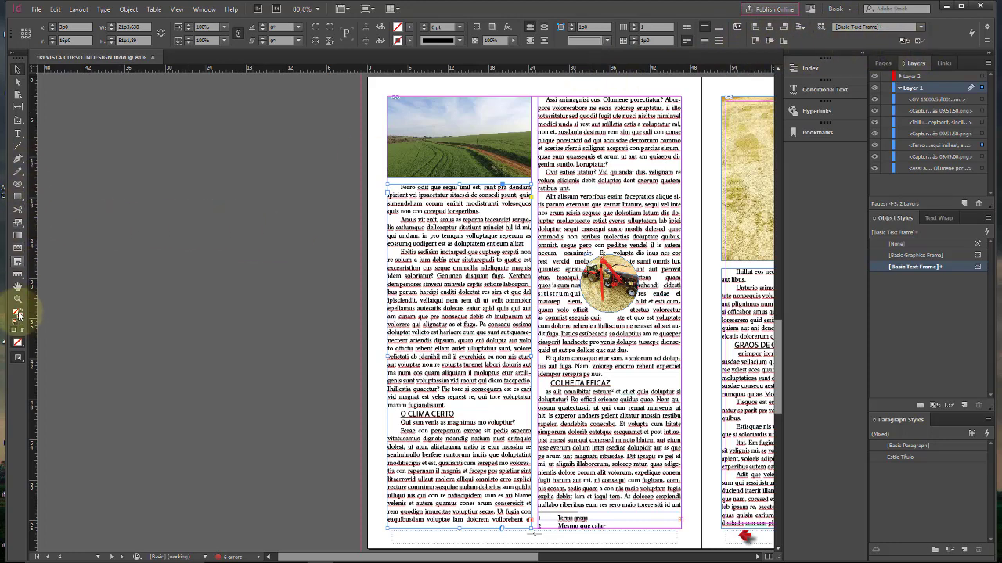
{"action": "left_click", "coordinate": [603, 42]}
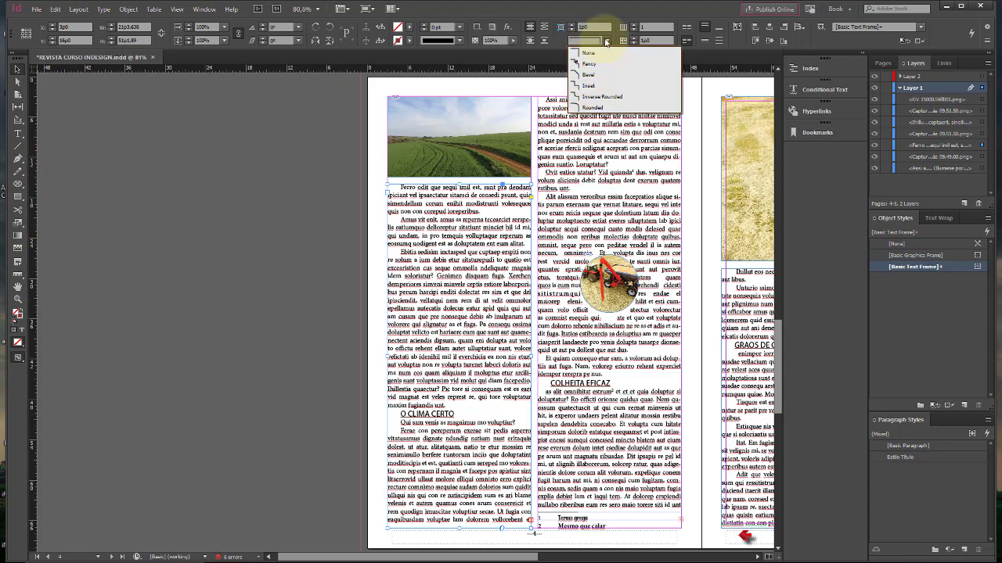
{"action": "left_click", "coordinate": [605, 41]}
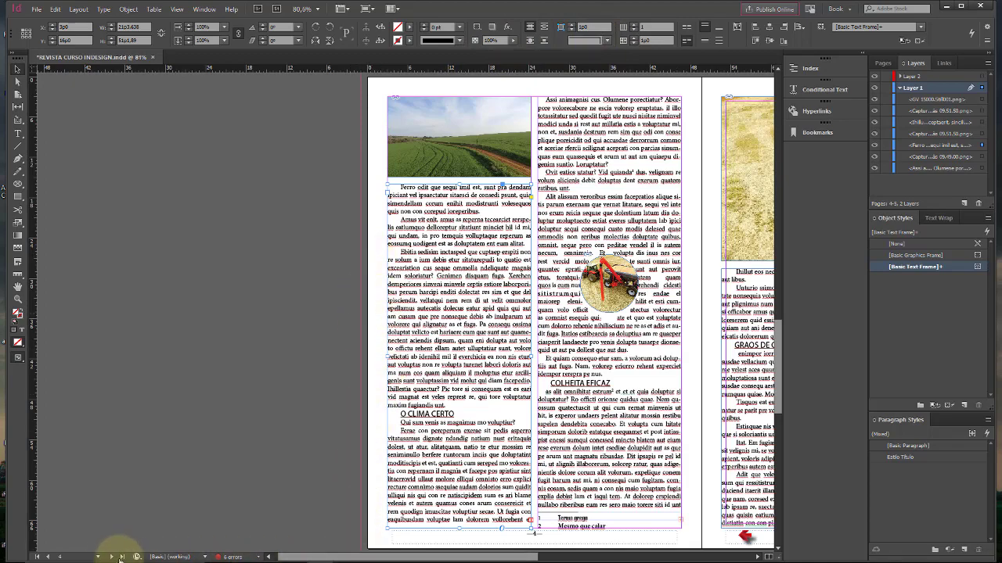
{"action": "left_click_drag", "start_coordinate": [362, 558], "coordinate": [456, 559]}
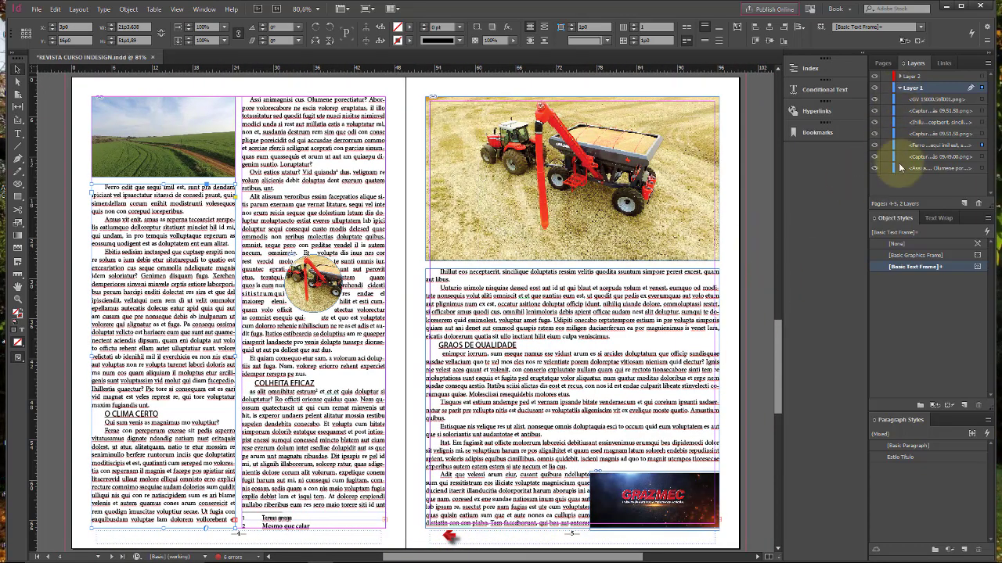
Step: Go to the cover page and set its background image to High Quality Display
{"action": "left_click", "coordinate": [882, 63]}
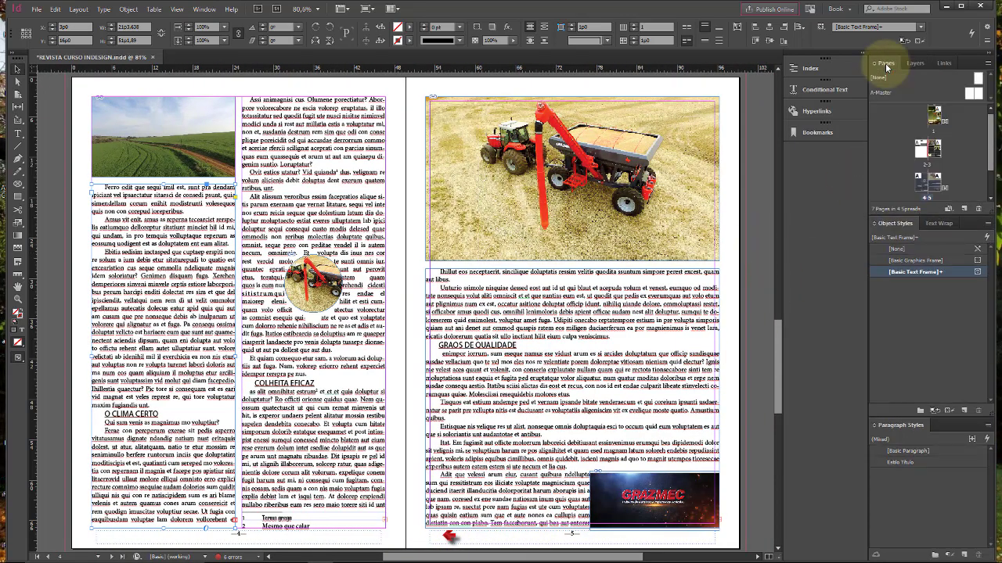
{"action": "double_click", "coordinate": [936, 114]}
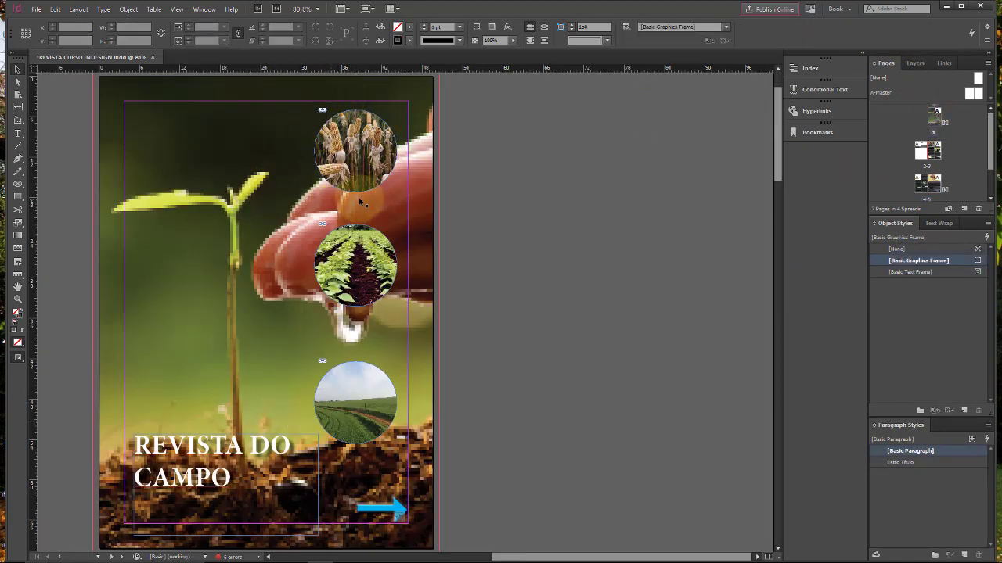
{"action": "left_click", "coordinate": [253, 237]}
{"action": "right_click", "coordinate": [253, 239]}
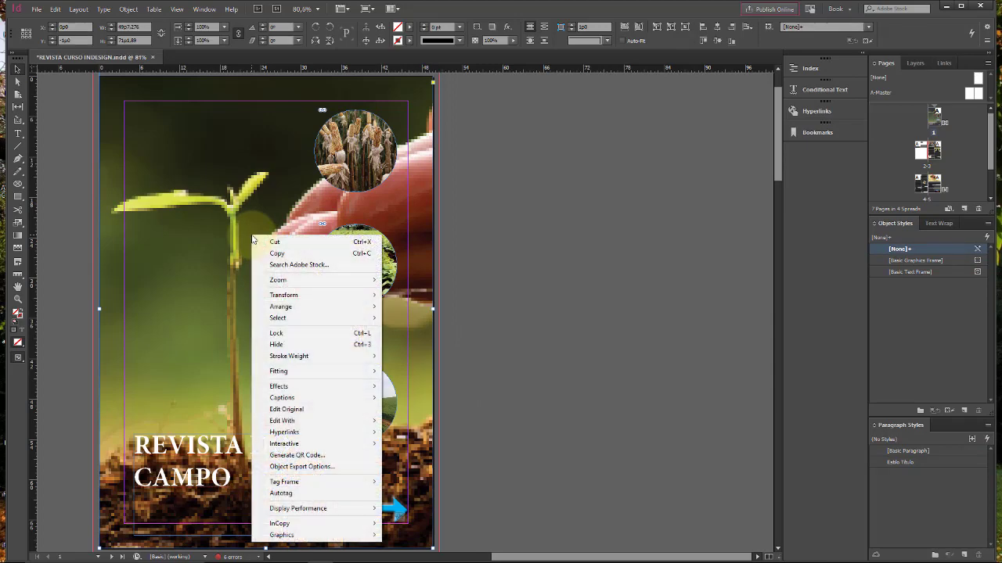
{"action": "mouse_move", "coordinate": [313, 508]}
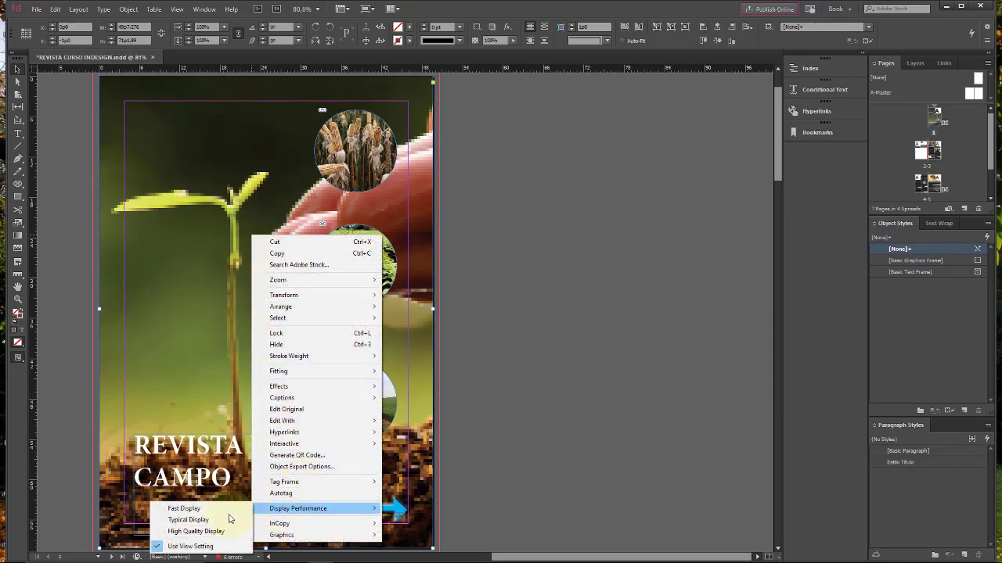
{"action": "left_click", "coordinate": [199, 531]}
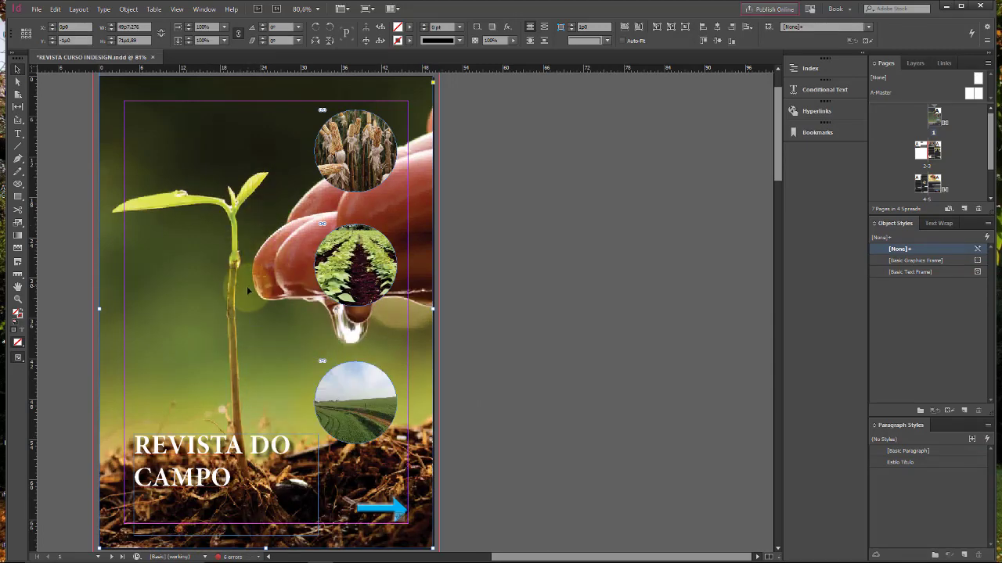
Step: Set the cover's background image to Fast Display
{"action": "right_click", "coordinate": [248, 291]}
{"action": "mouse_move", "coordinate": [313, 529]}
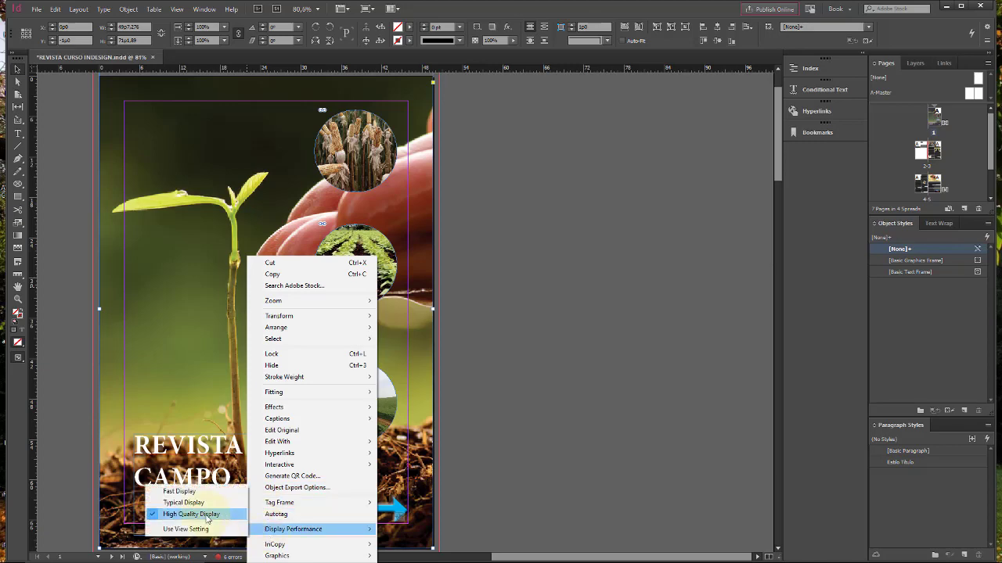
{"action": "left_click", "coordinate": [183, 503]}
Step: Set the cover's background image to Typical Display
{"action": "right_click", "coordinate": [224, 364]}
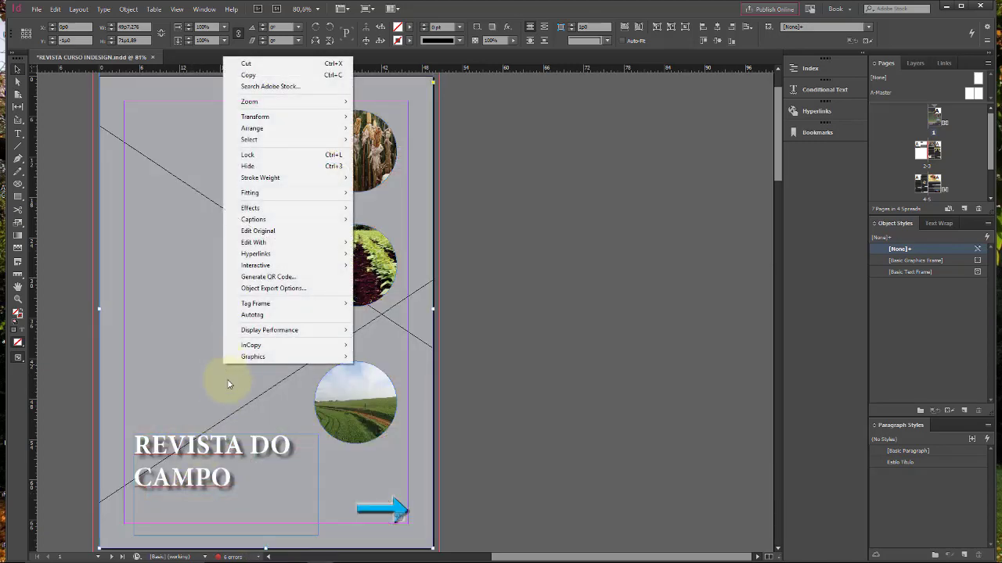
{"action": "mouse_move", "coordinate": [259, 330]}
{"action": "left_click", "coordinate": [186, 344]}
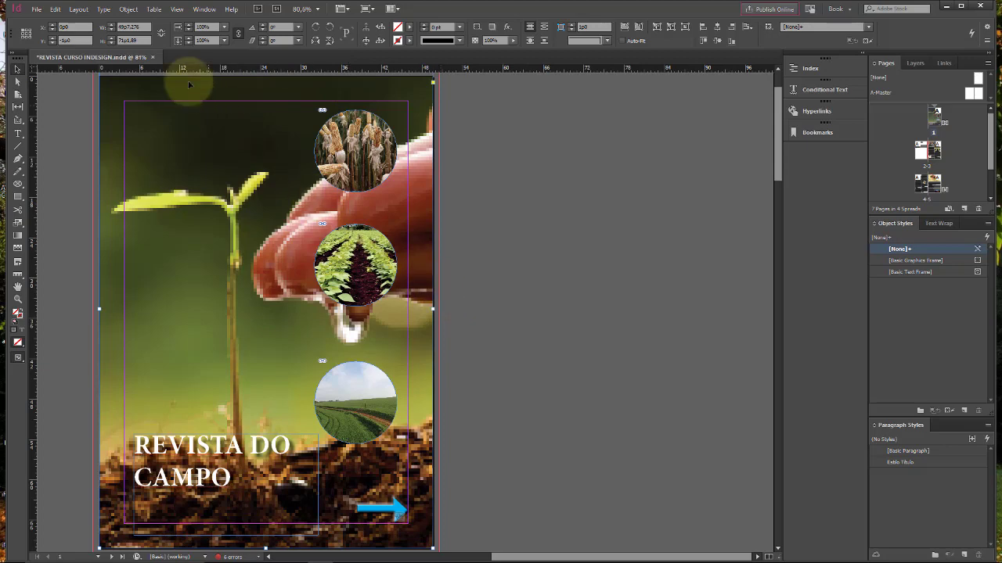
{"action": "left_click", "coordinate": [154, 9]}
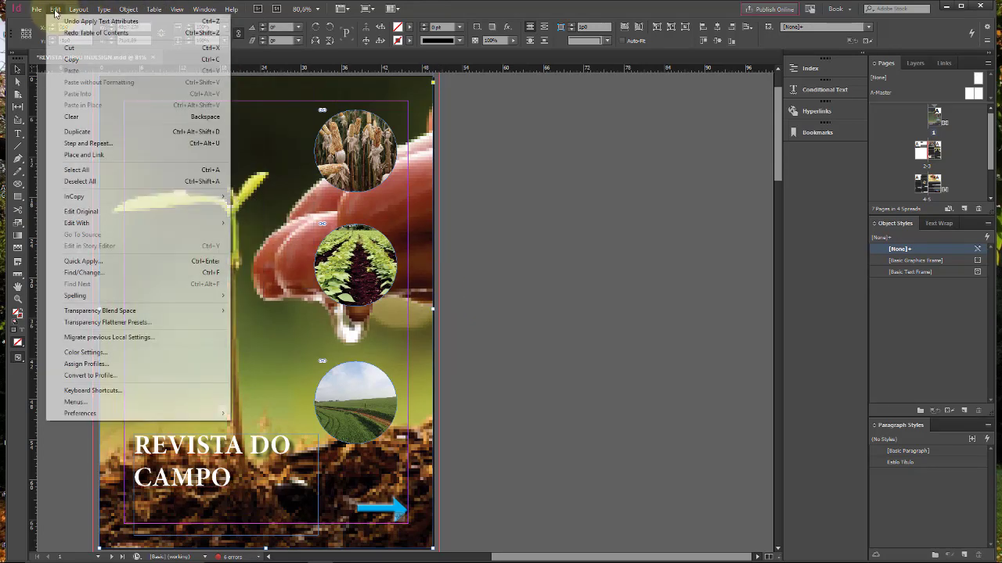
{"action": "left_click", "coordinate": [50, 10]}
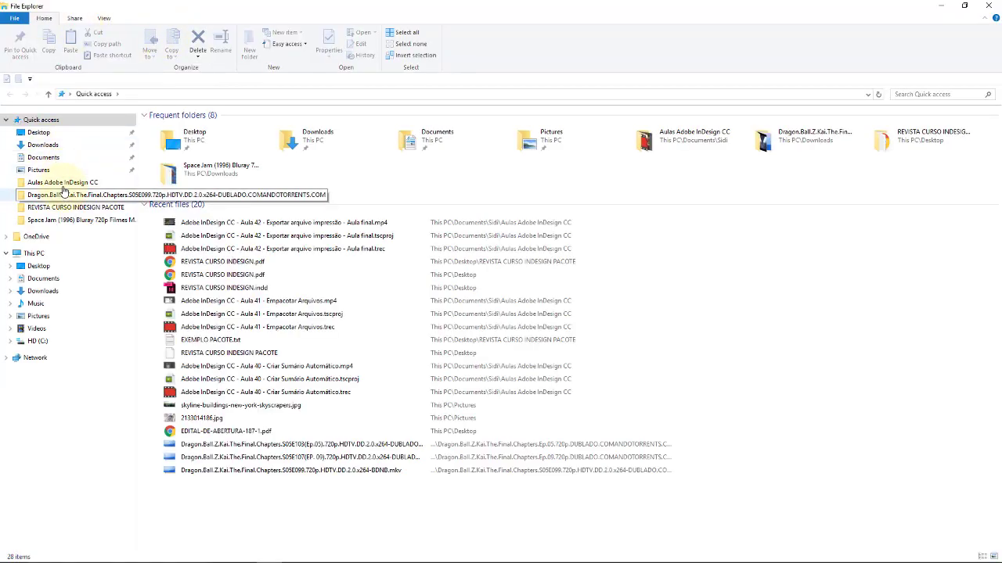
Step: Open the Aulas Adobe InDesign CC folder, sort it by type and look through the MP4 lessons up to Aula 42
{"action": "left_click", "coordinate": [63, 185]}
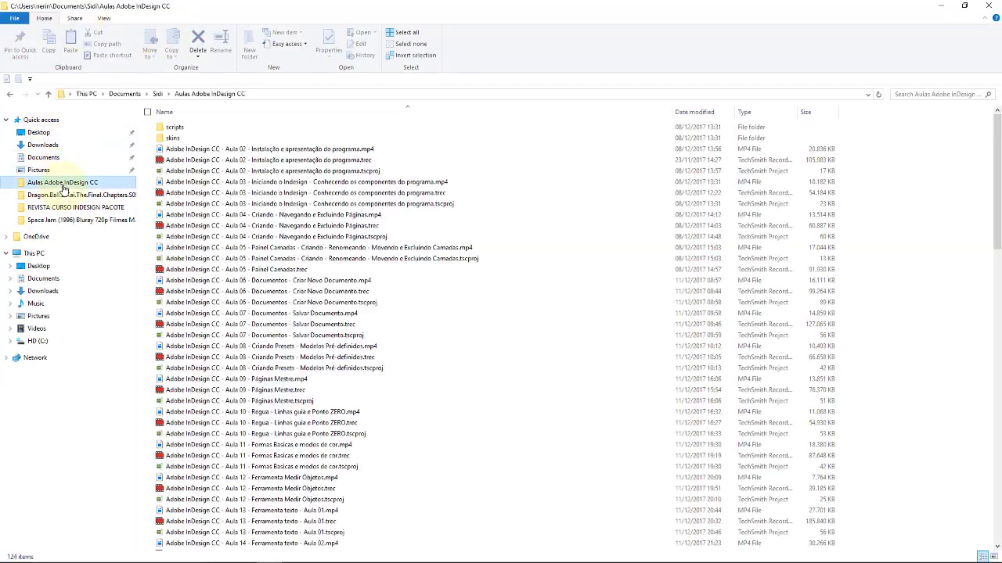
{"action": "left_click", "coordinate": [764, 115]}
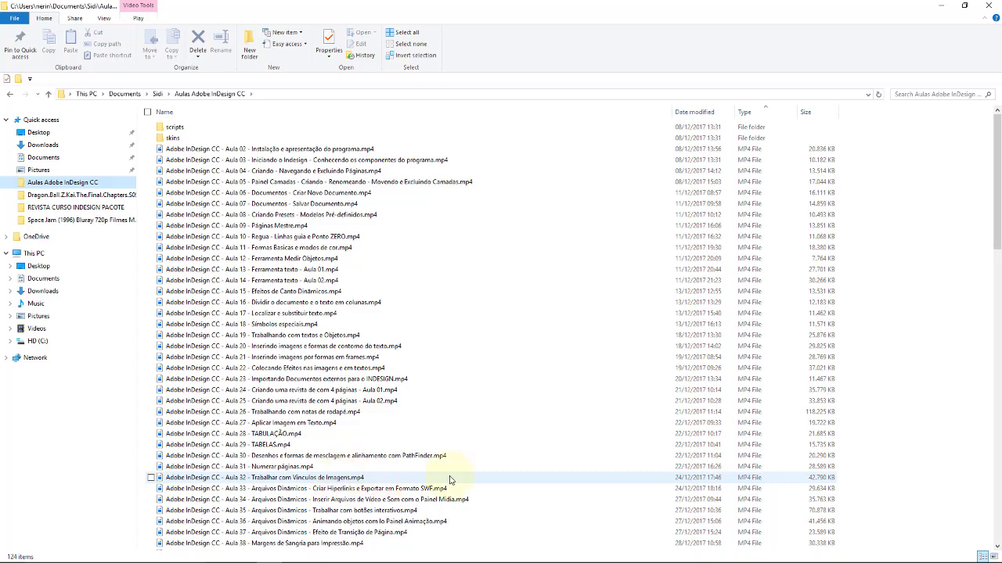
{"action": "left_click_drag", "start_coordinate": [996, 200], "coordinate": [999, 252]}
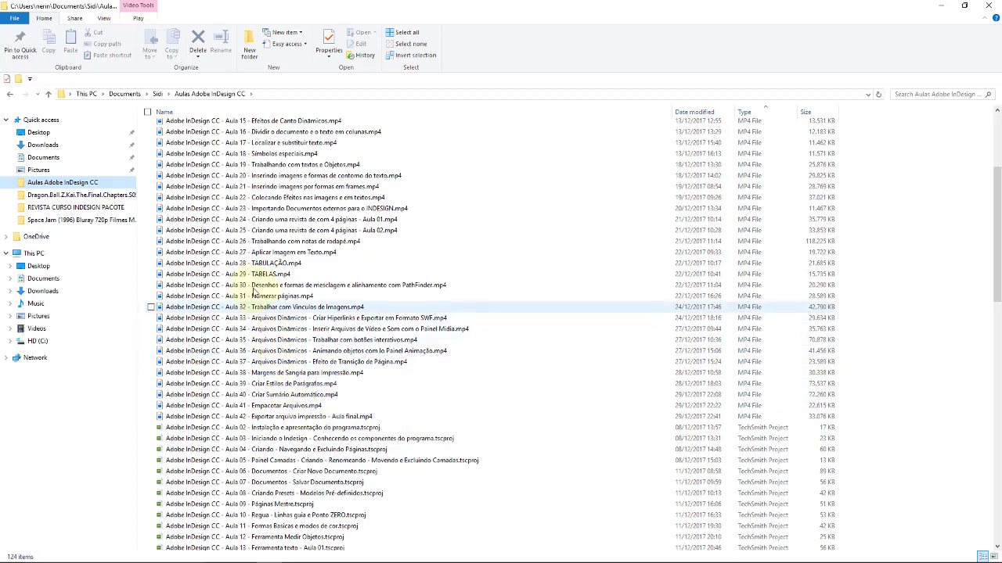
{"action": "left_click", "coordinate": [269, 417]}
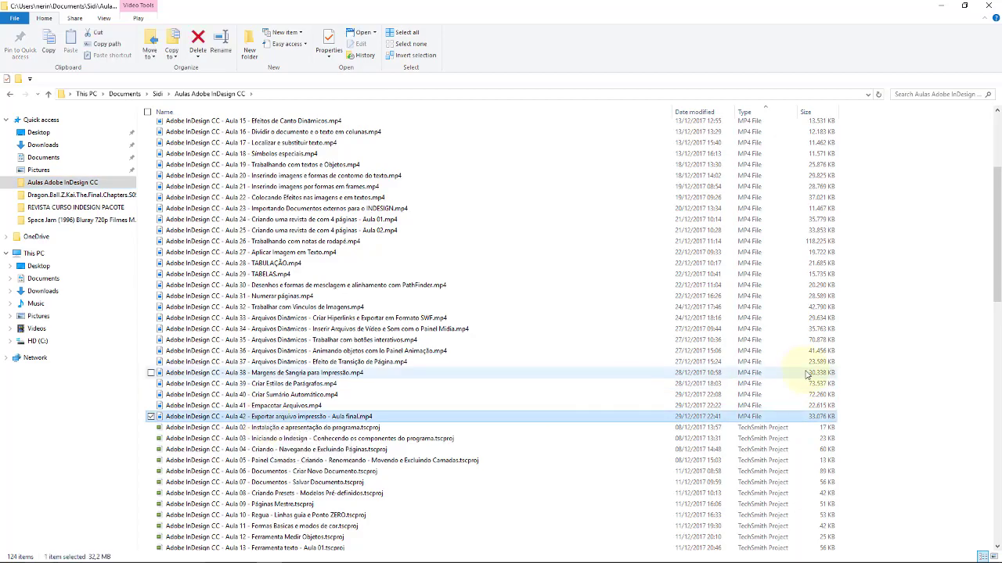
{"action": "left_click_drag", "start_coordinate": [998, 271], "coordinate": [998, 244]}
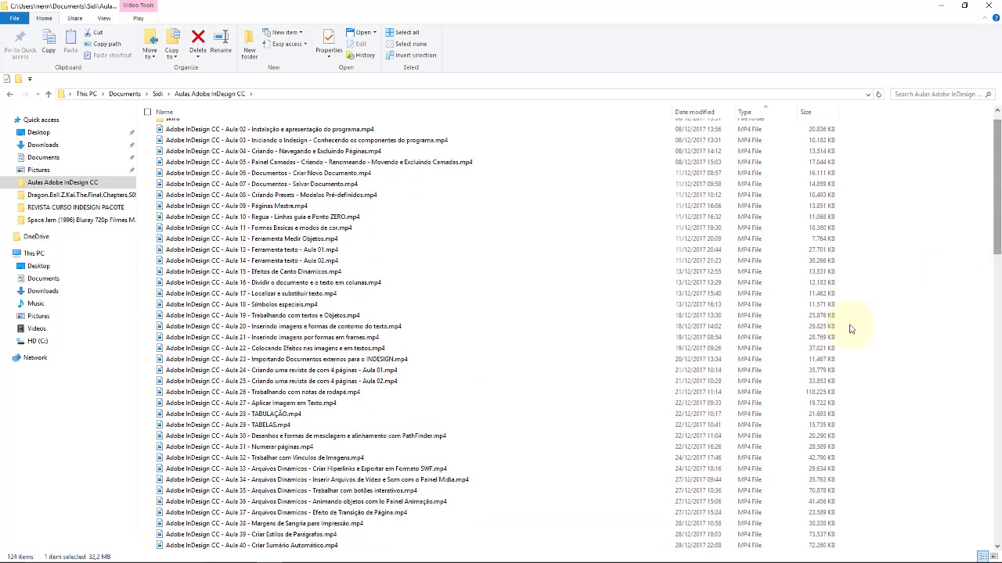
Step: Switch back to InDesign with the magazine document
{"action": "mouse_move", "coordinate": [385, 559]}
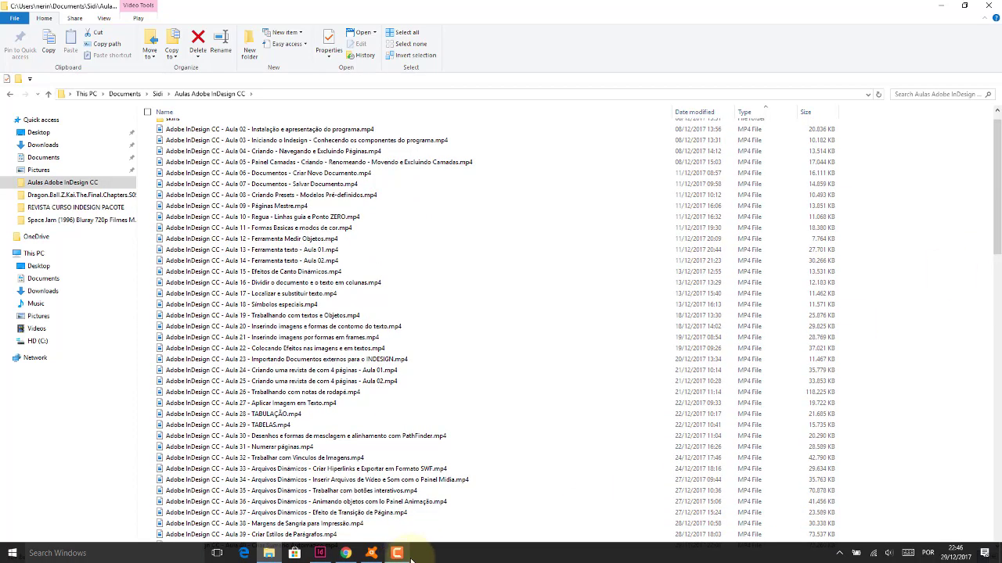
{"action": "left_click", "coordinate": [324, 556]}
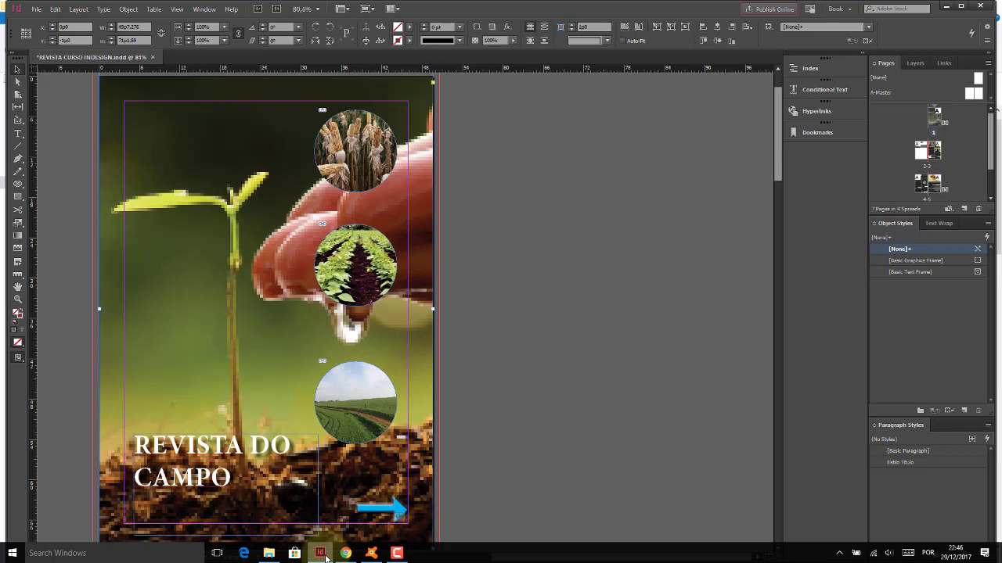